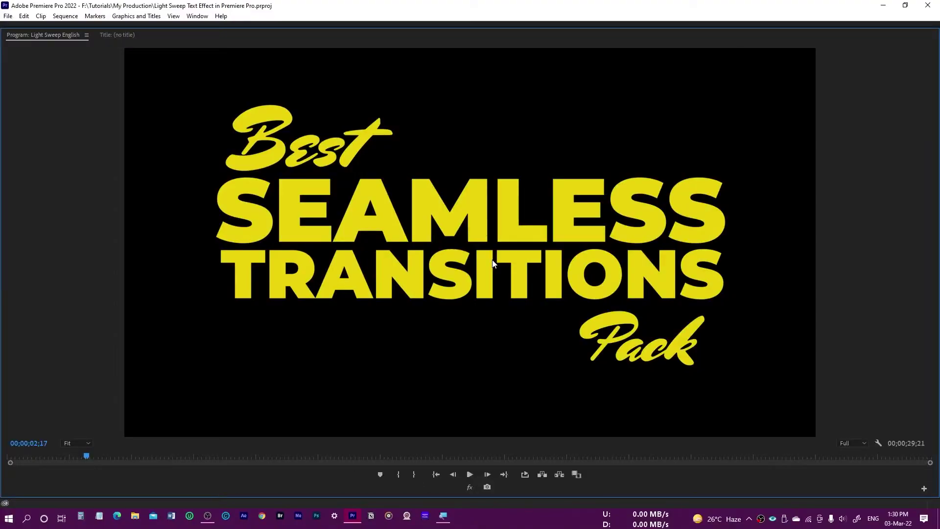
Play the finished light sweep on the yellow title, then restore the full editing workspace.
click(42, 458)
key(space)
key(grave)
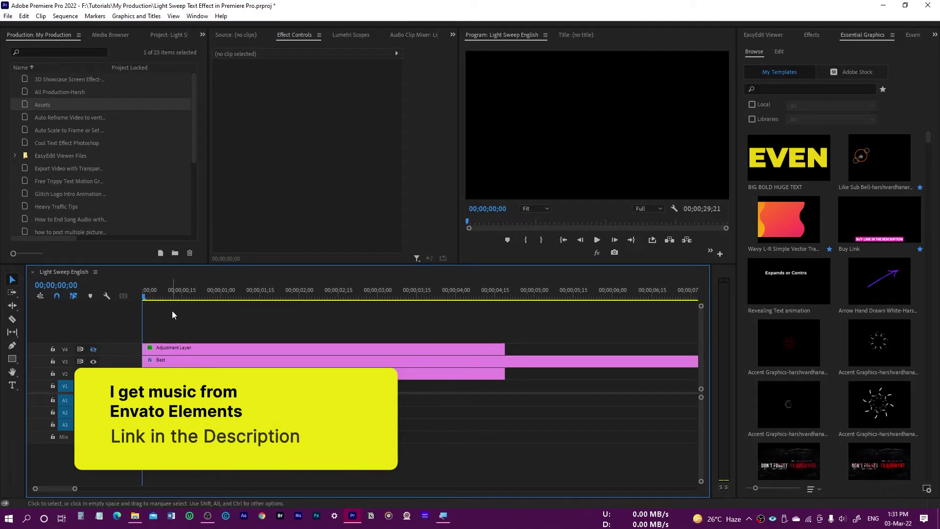
Create a second adjustment layer via New Item and drop it on V5 above the title.
key(space)
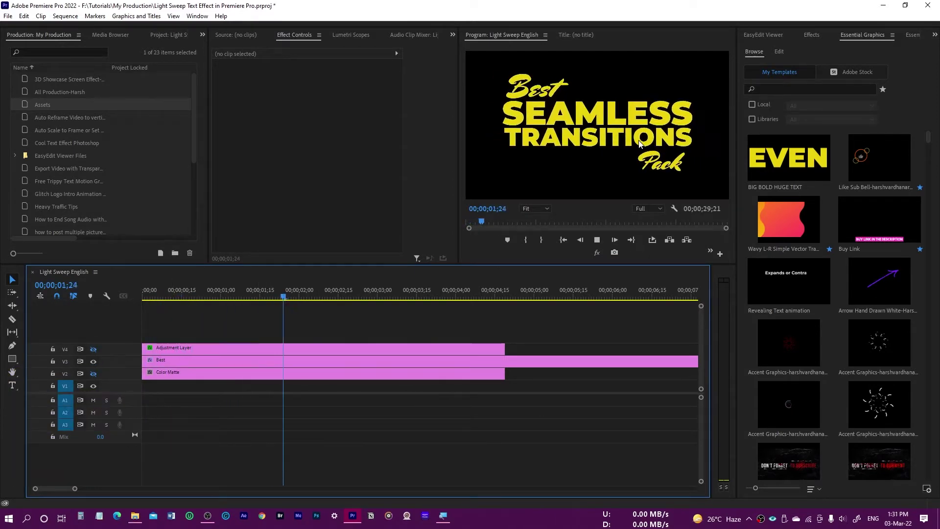
key(space)
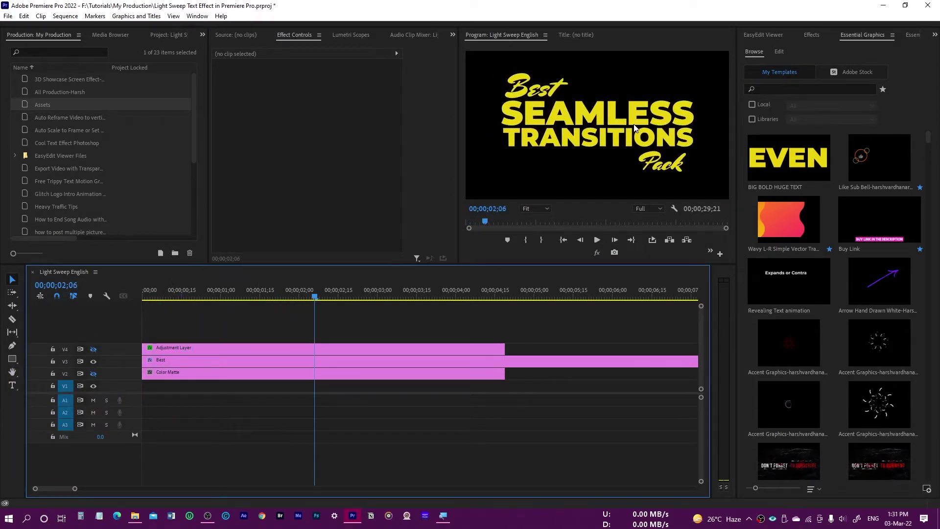
key(shift+1)
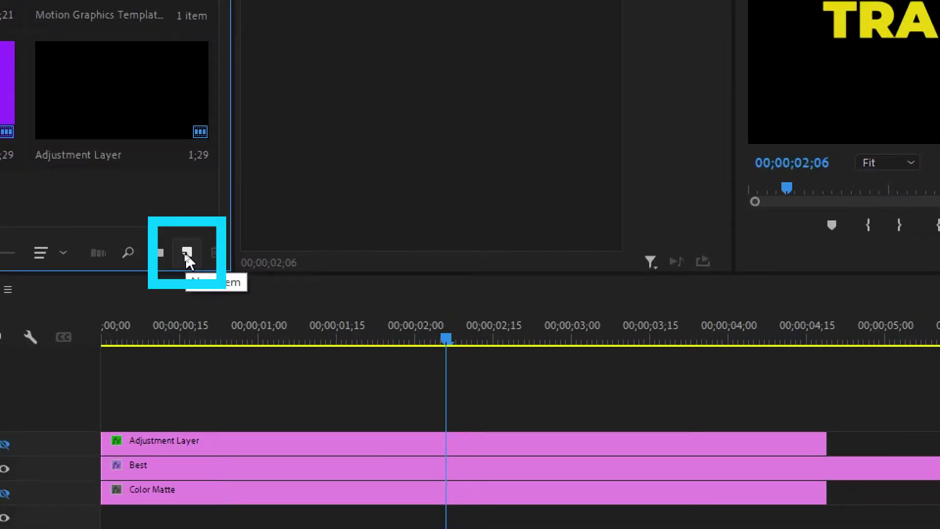
click(186, 254)
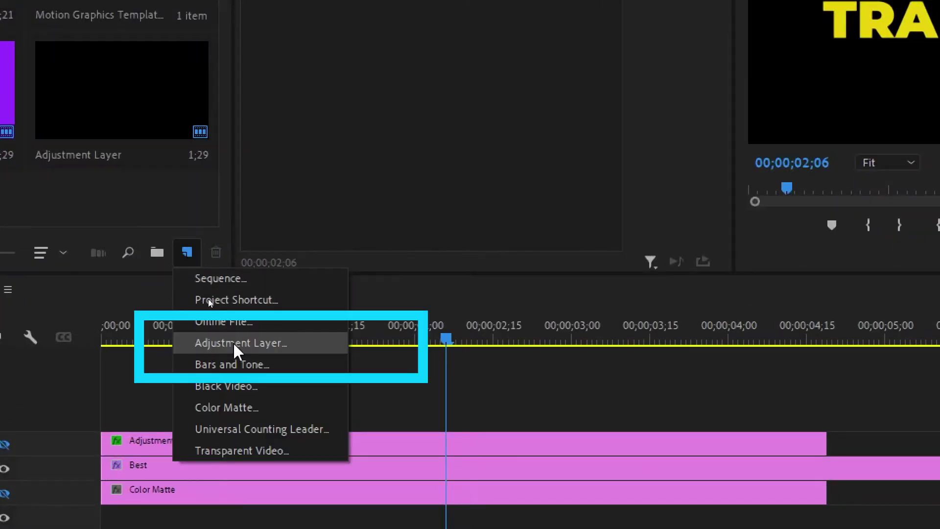
click(236, 342)
key(Return)
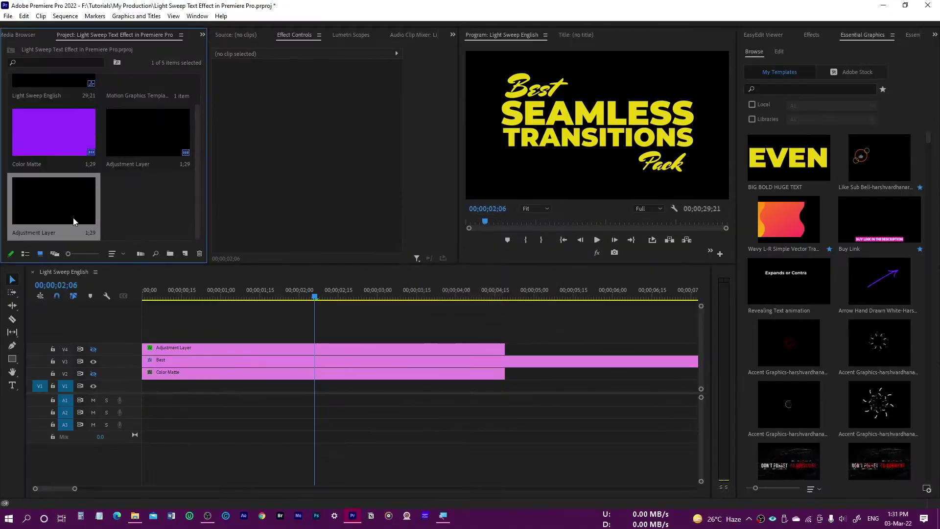
drag(63, 219, 242, 337)
click(253, 298)
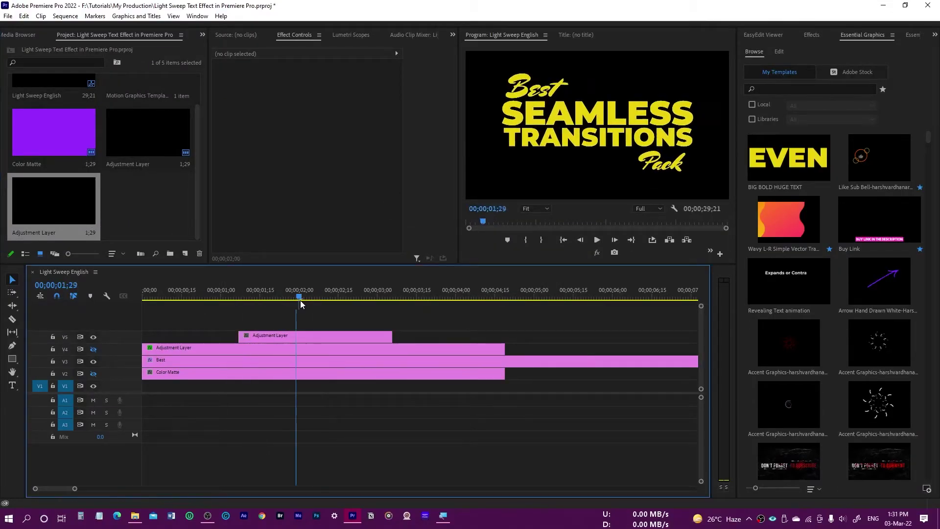
Find Brightness & Contrast by searching 'bright' and apply it to the V5 adjustment layer.
click(271, 338)
click(813, 36)
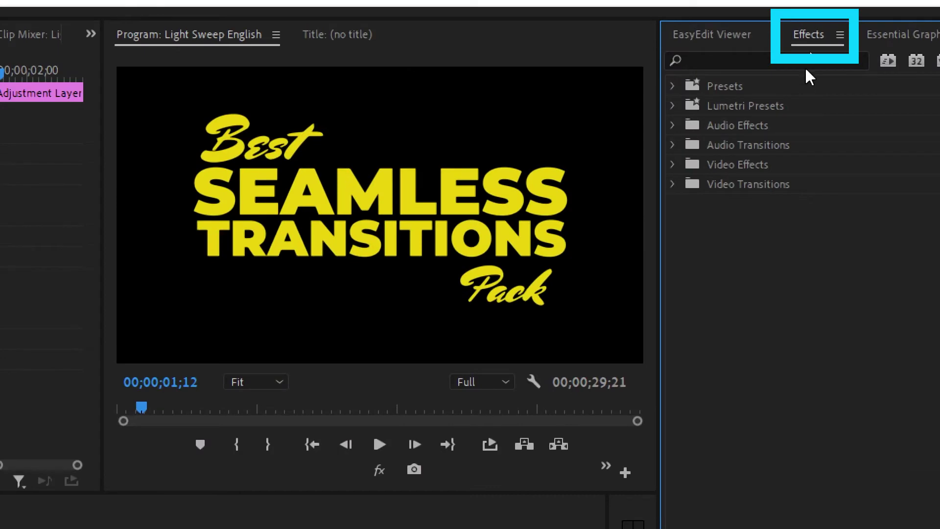
click(809, 61)
text(bright)
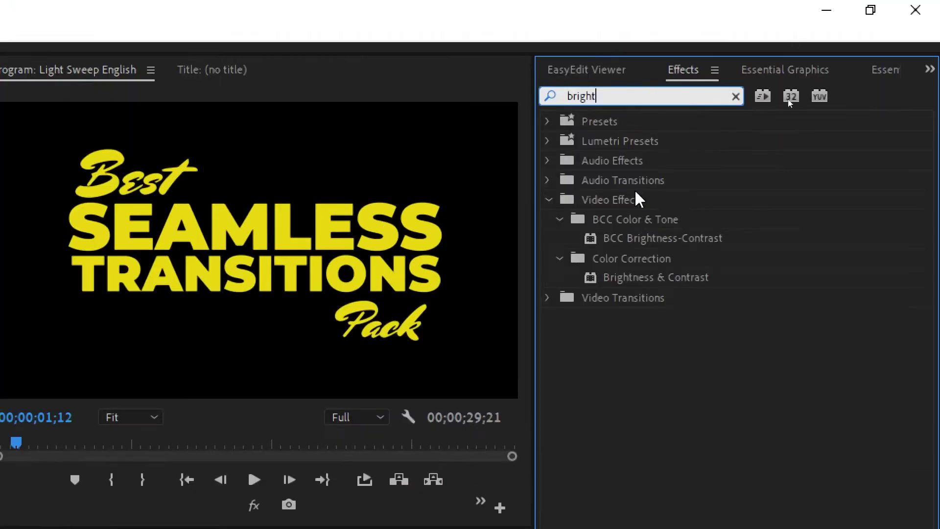
click(637, 278)
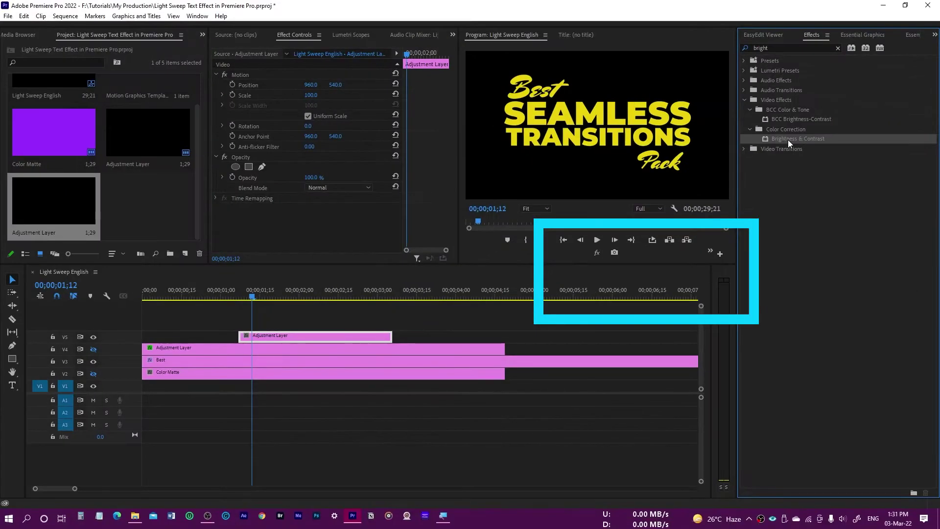
drag(788, 139, 318, 336)
Set Brightness to 78 and Contrast to -34, with the Screen blend mode.
scroll(451, 146, down, 1)
drag(308, 216, 329, 216)
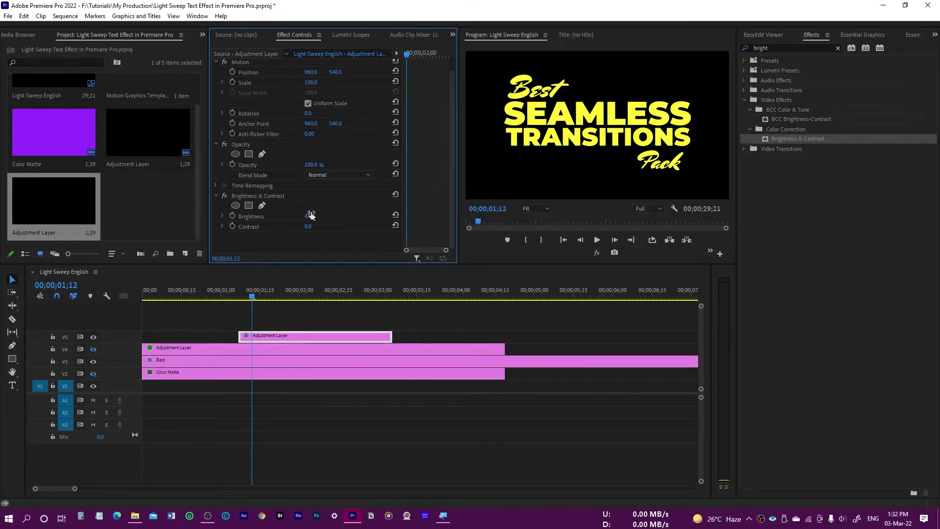
drag(309, 216, 323, 177)
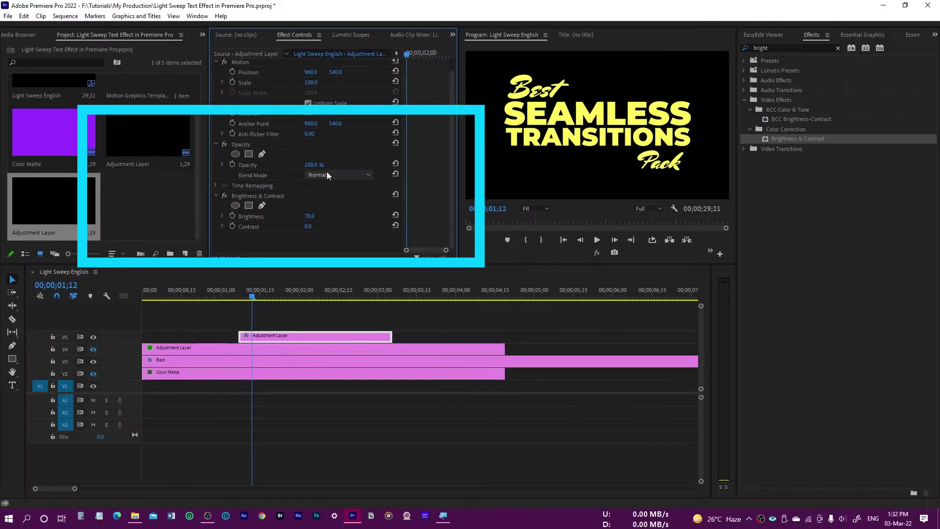
click(327, 174)
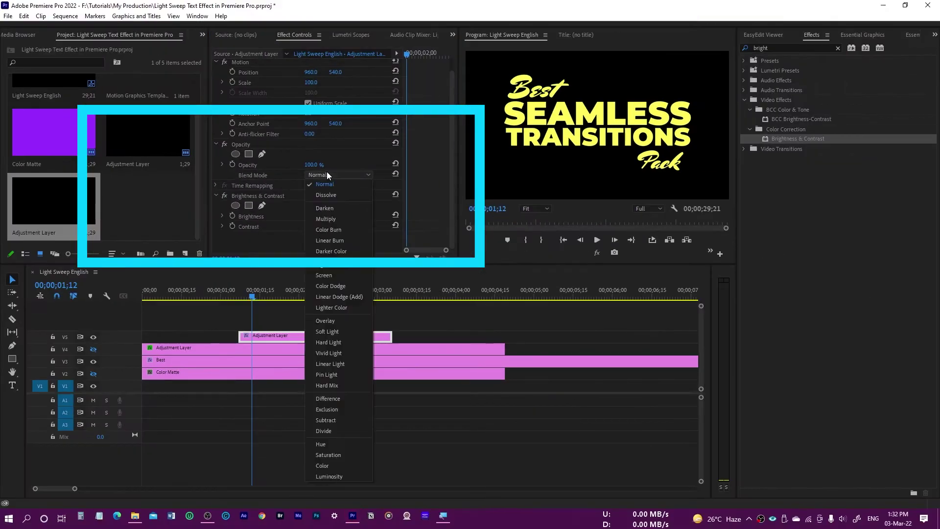
click(328, 276)
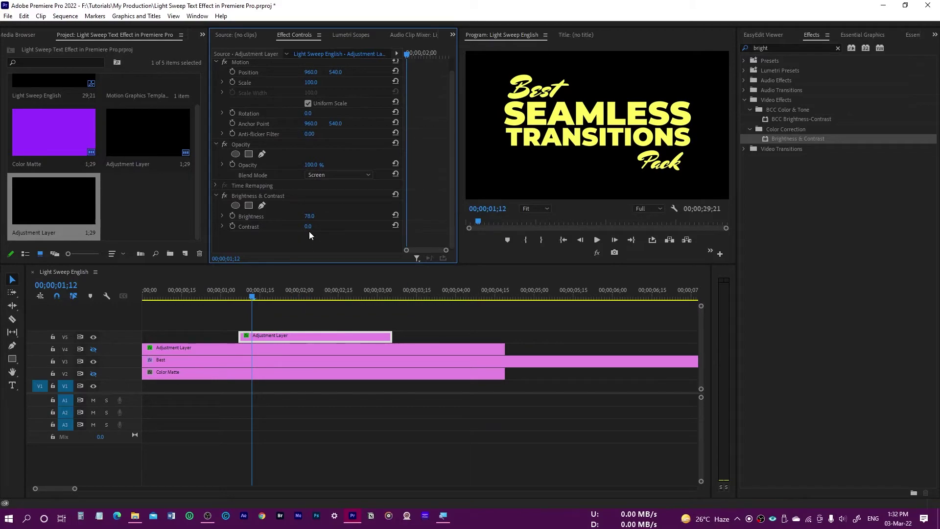
drag(309, 227, 274, 227)
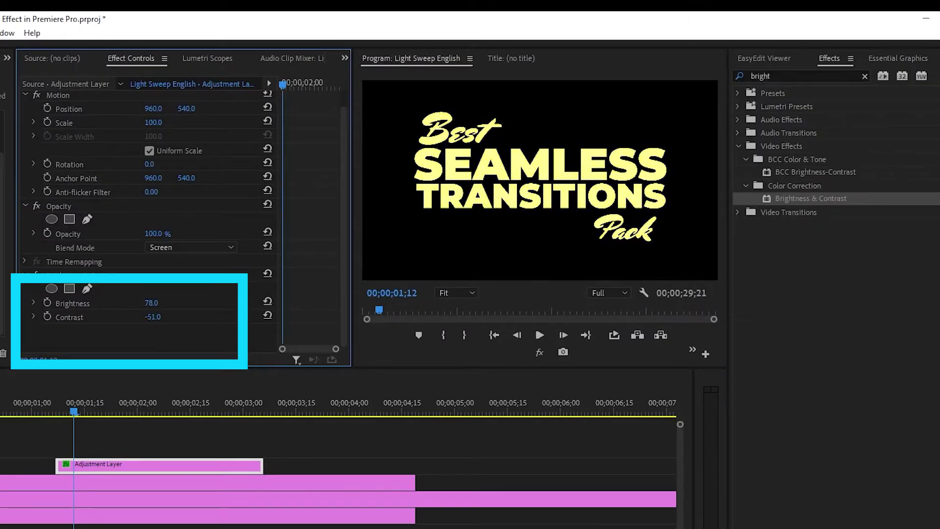
drag(73, 415, 105, 422)
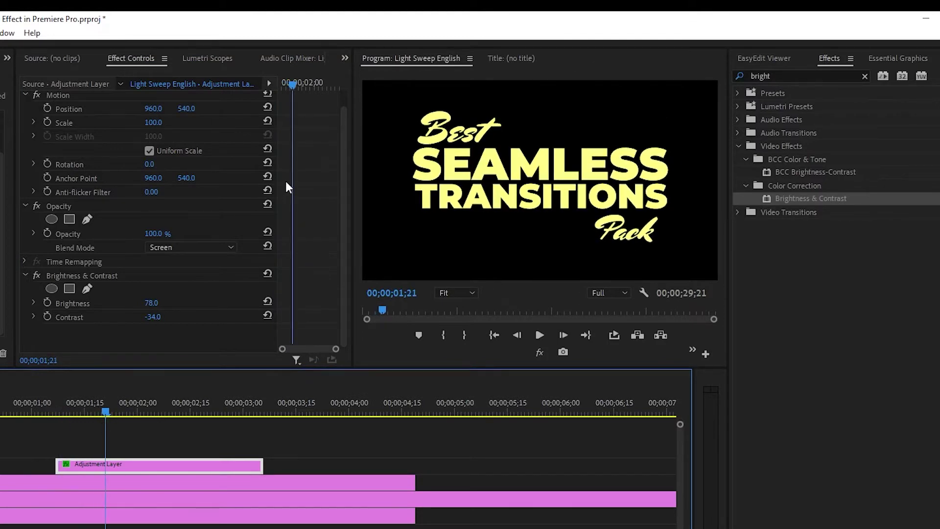
Add an ellipse mask to the layer's Opacity, tilt it, and position it over TRANSITIONS.
click(64, 208)
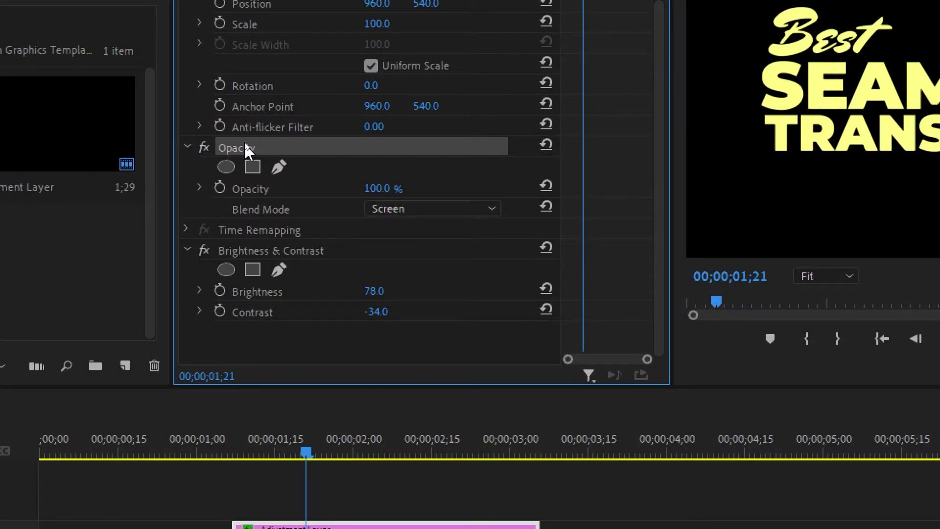
click(228, 167)
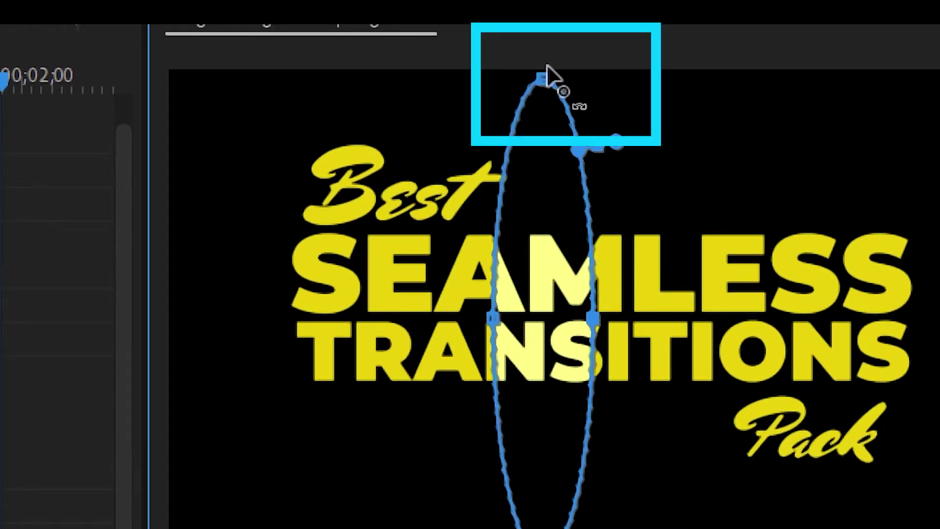
drag(580, 105, 537, 106)
drag(537, 318, 385, 329)
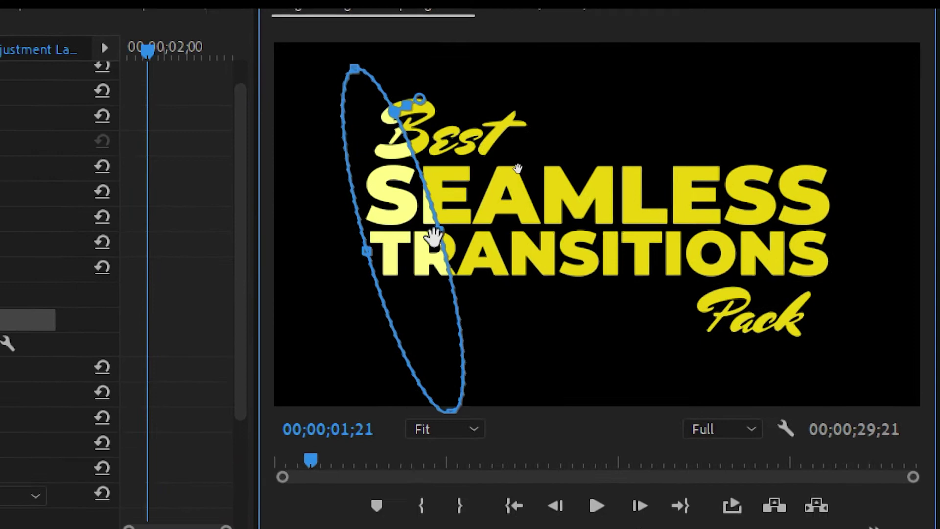
drag(433, 238, 407, 258)
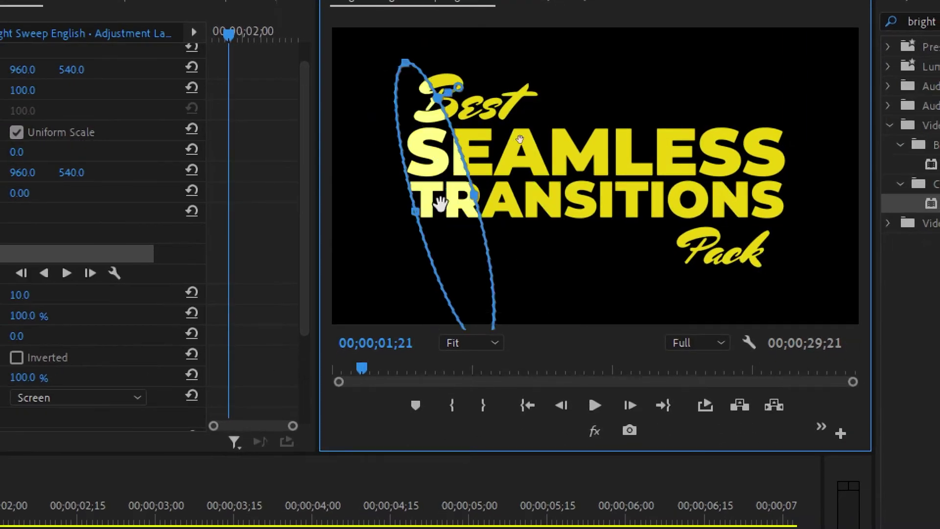
drag(440, 203, 447, 184)
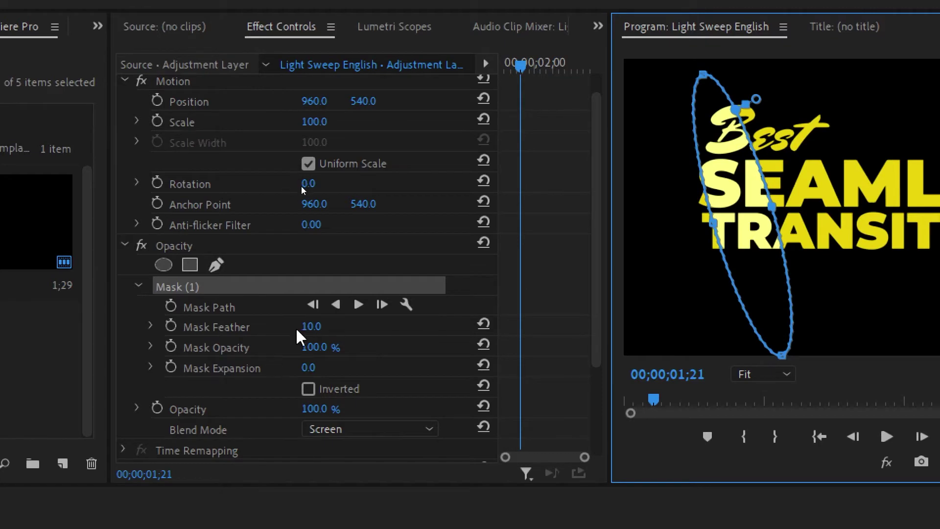
Feather the mask to 100, zoom the Program monitor to 25%, and drag the mask off-frame left.
drag(311, 326, 356, 326)
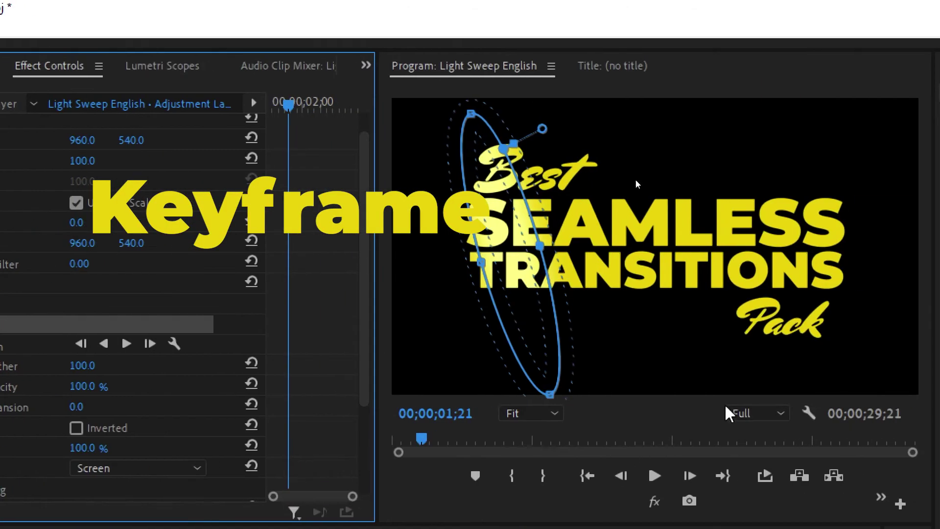
click(537, 412)
click(538, 477)
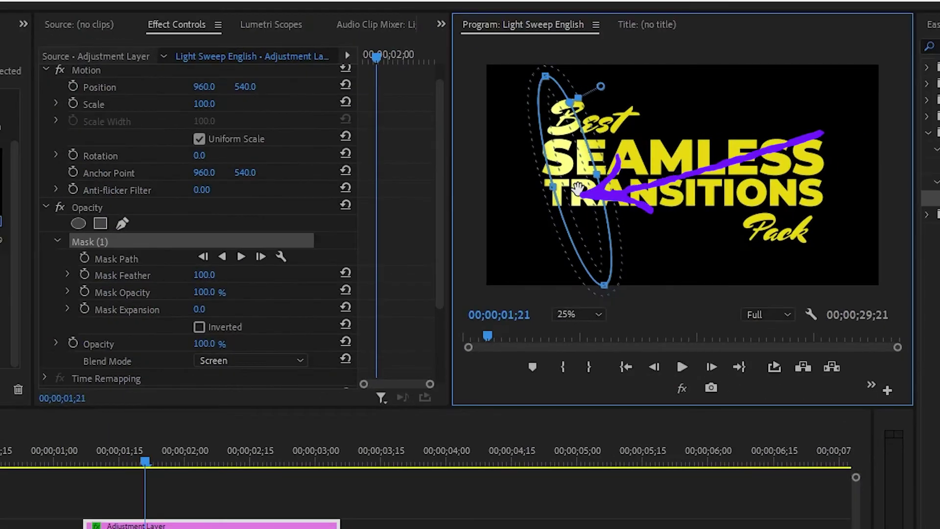
mouse_move(578, 188)
mouse_down()
mouse_move(482, 220)
mouse_move(445, 245)
mouse_up()
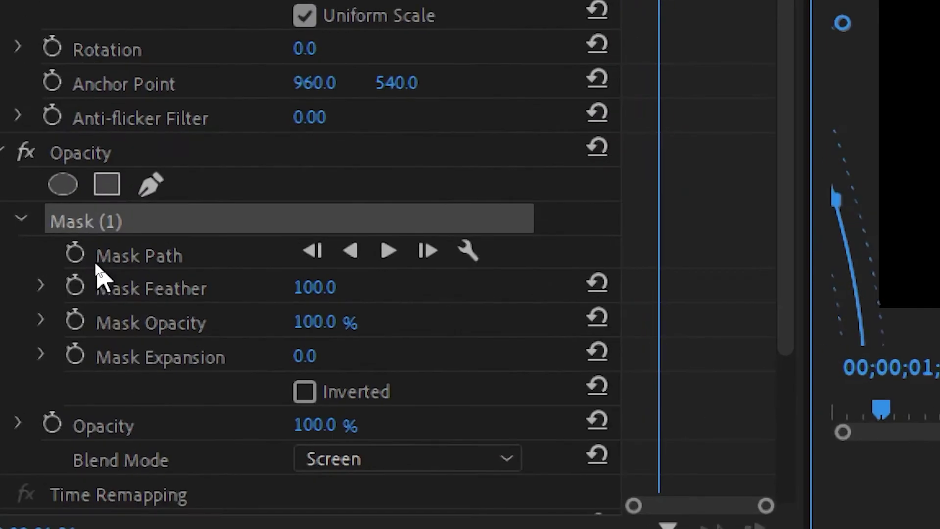
Keyframe the mask path at the left edge, then later move the mask past the title's right side.
click(75, 253)
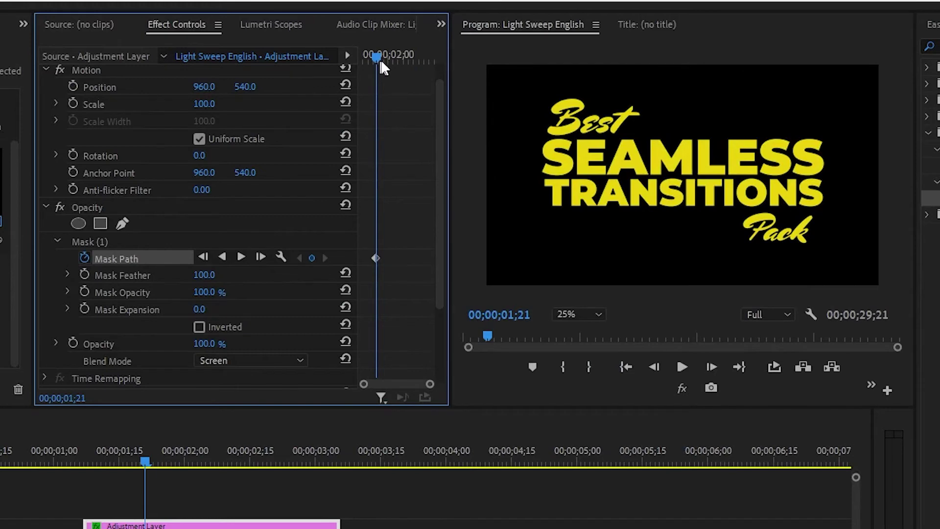
drag(379, 58, 410, 61)
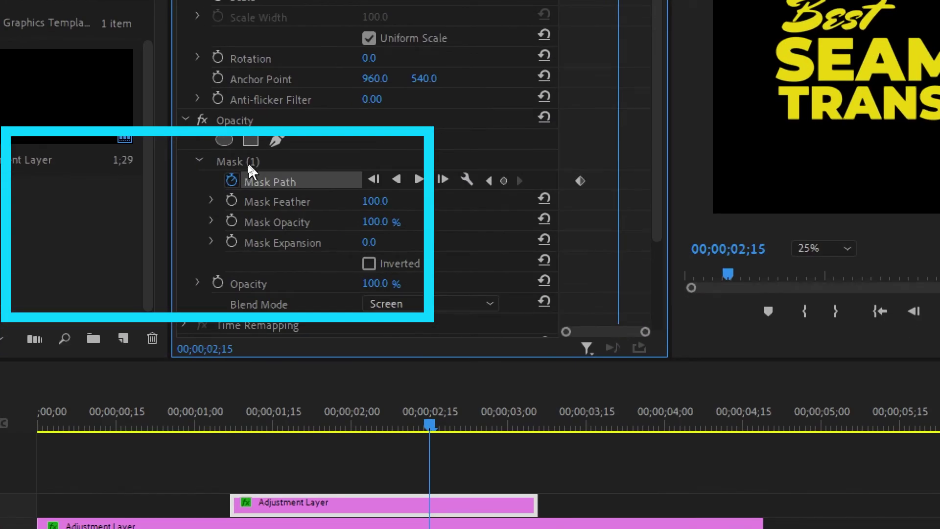
click(250, 163)
drag(212, 270, 725, 170)
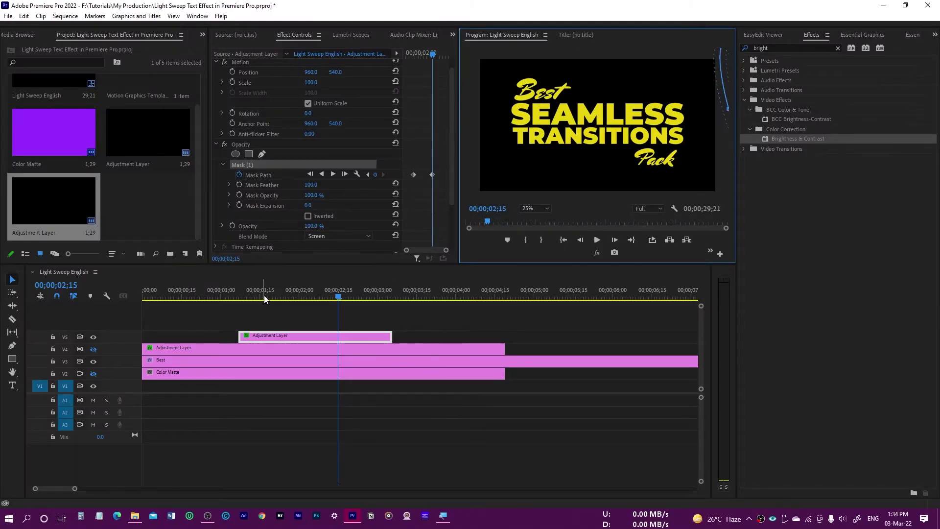
Play the light sweep from just before it begins, twice.
click(252, 297)
drag(251, 298, 244, 297)
key(space)
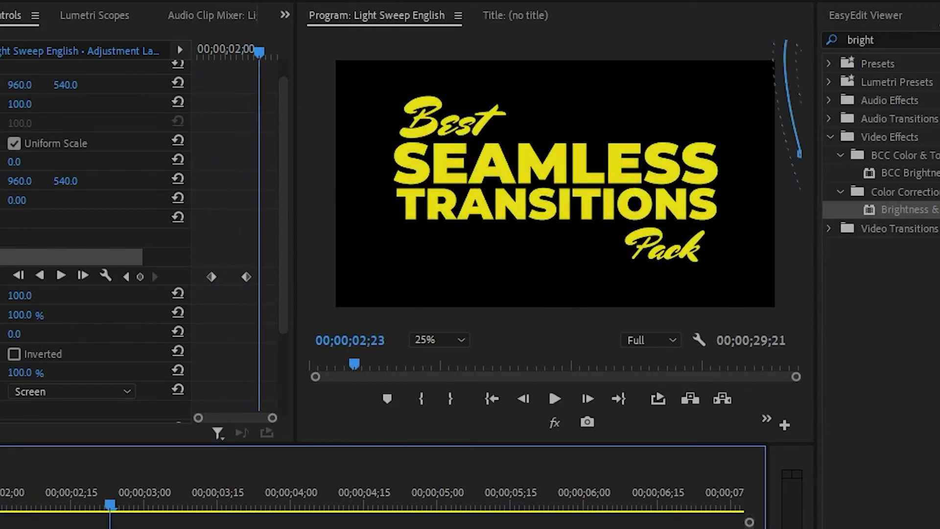
click(329, 365)
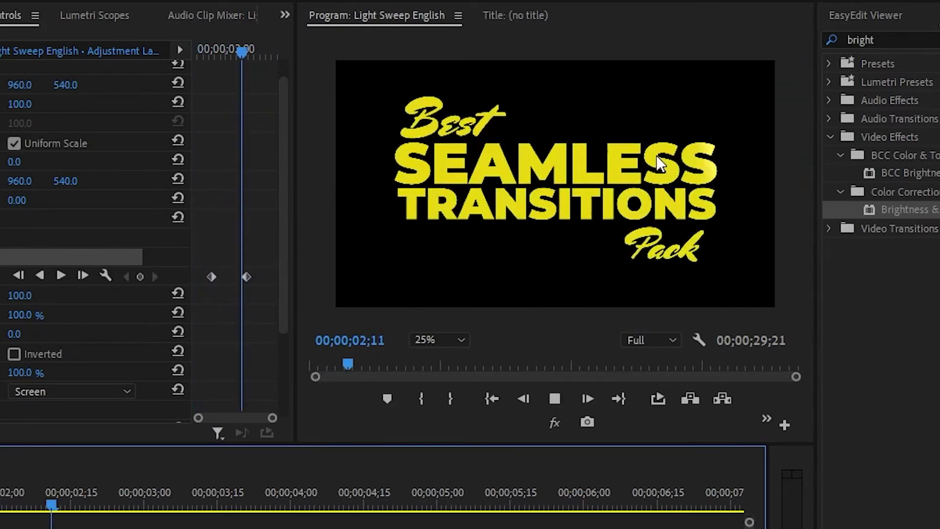
key(space)
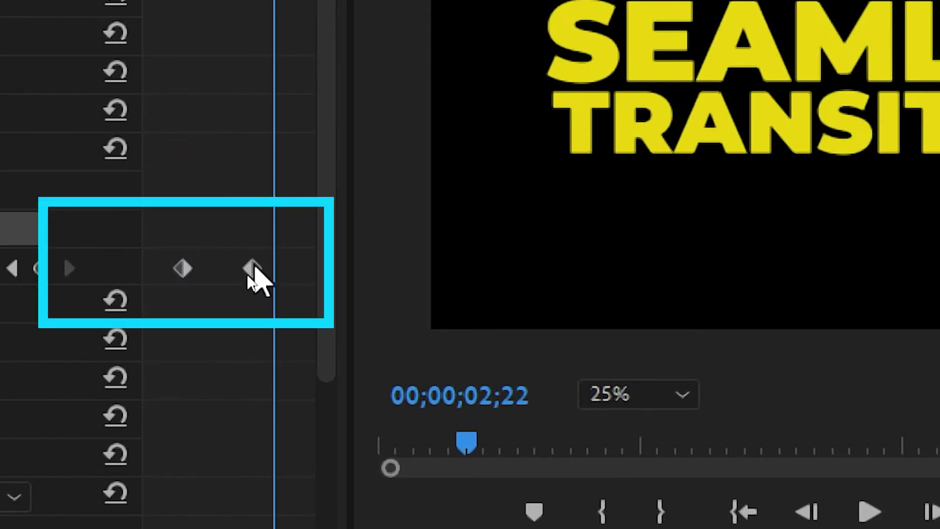
Slow the sweep by moving the start keyframe earlier and the end keyframe later, then preview.
drag(252, 267, 272, 267)
click(184, 269)
drag(183, 268, 169, 269)
drag(273, 268, 296, 269)
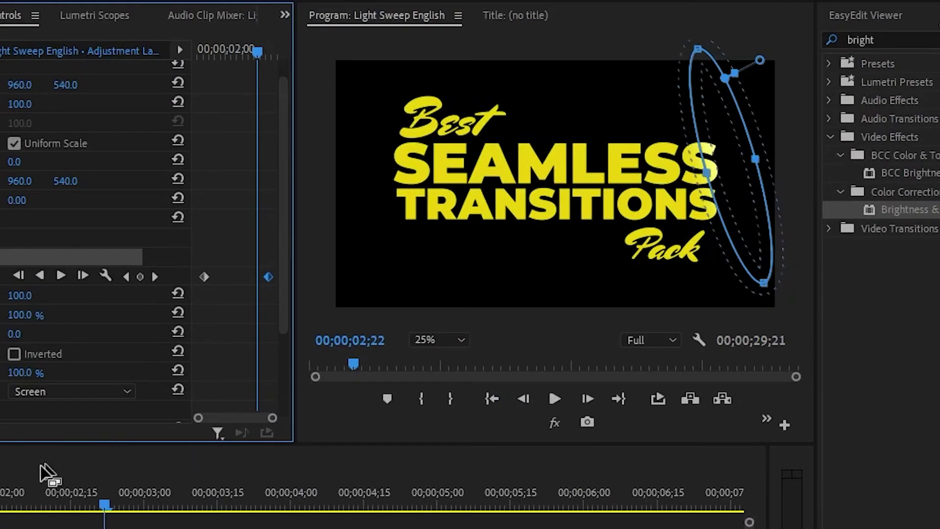
key(space)
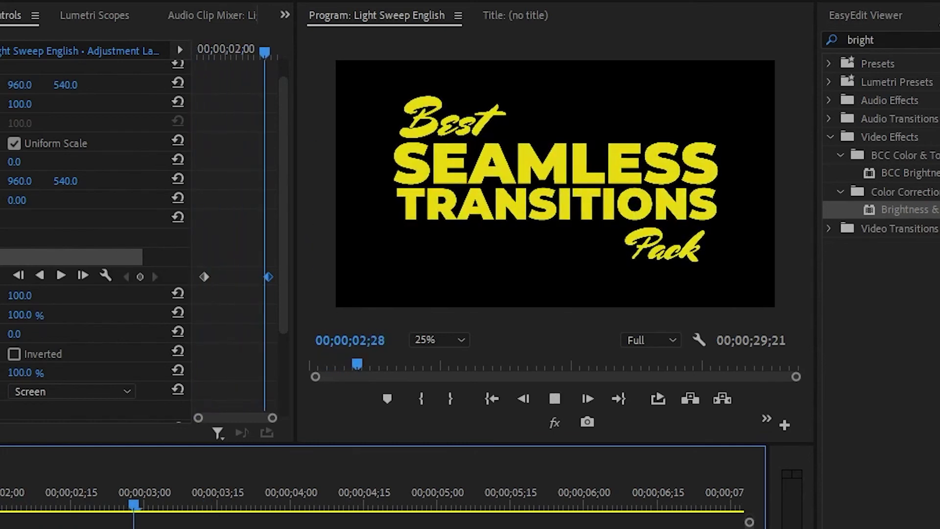
key(space)
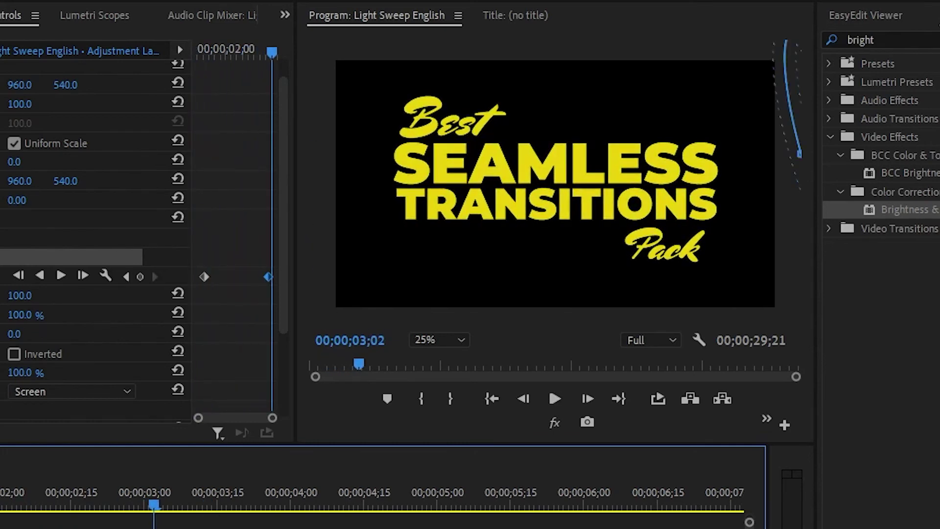